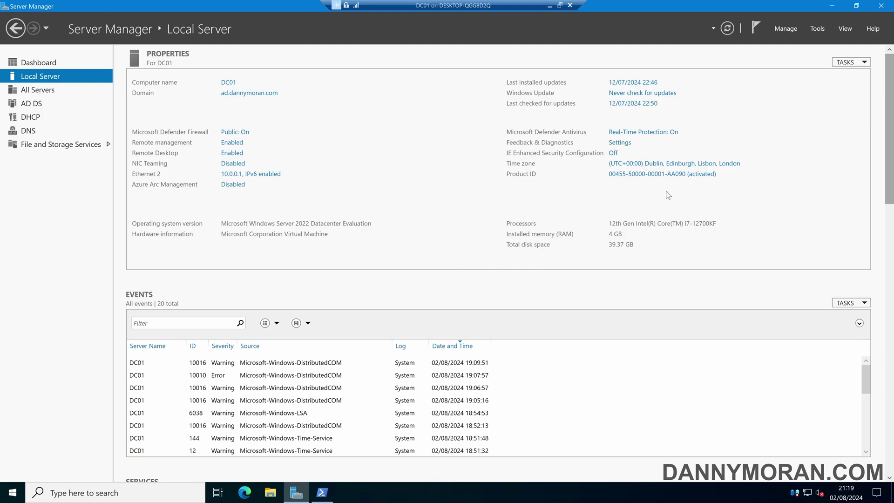
Launch the DHCP console from Server Manager's Tools menu.
left_click(818, 29)
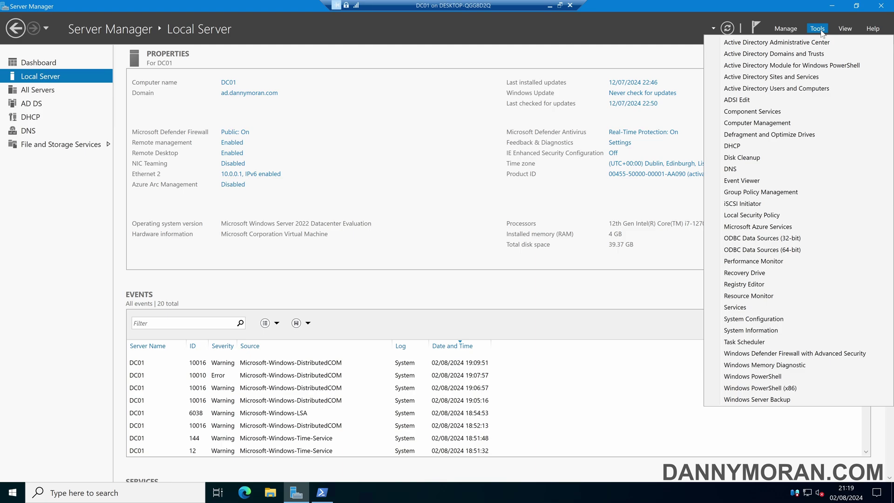
left_click(758, 150)
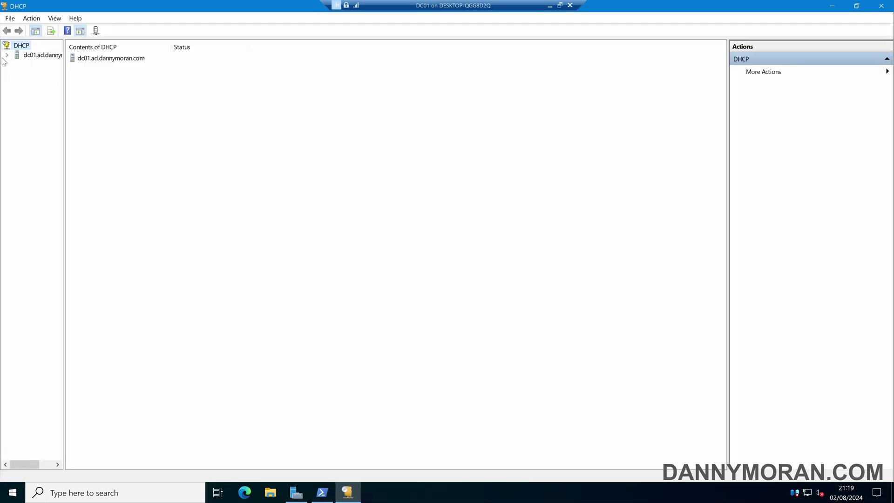
Expand dc01.ad.dannymoran.com > IPv4 > Filters, widen the tree pane, and view the empty Allow list.
left_click(7, 55)
left_click(17, 64)
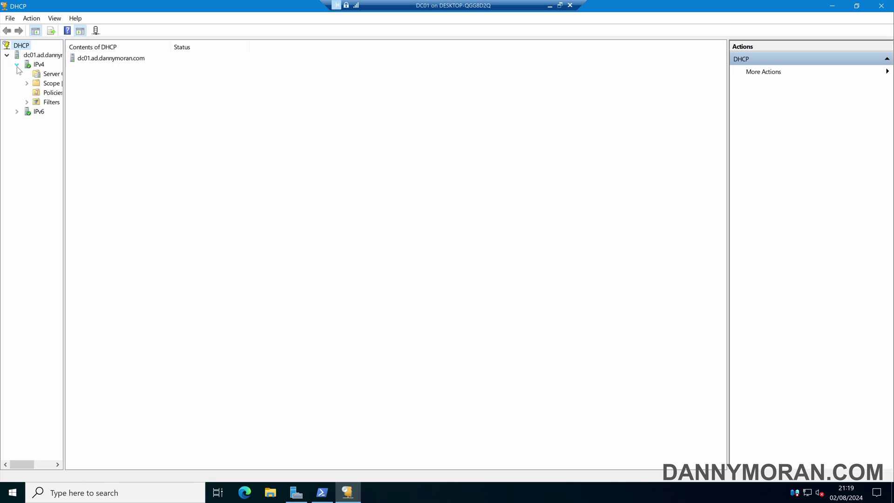
double_click(51, 102)
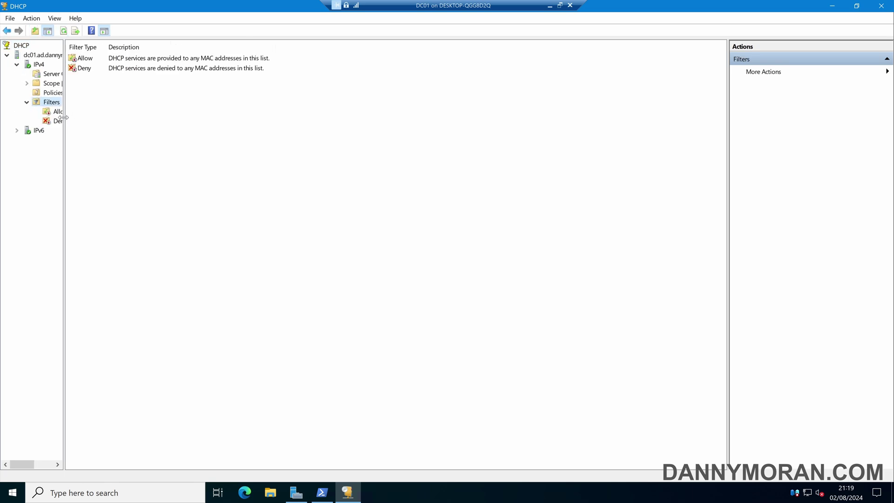
left_click_drag(64, 118, 116, 120)
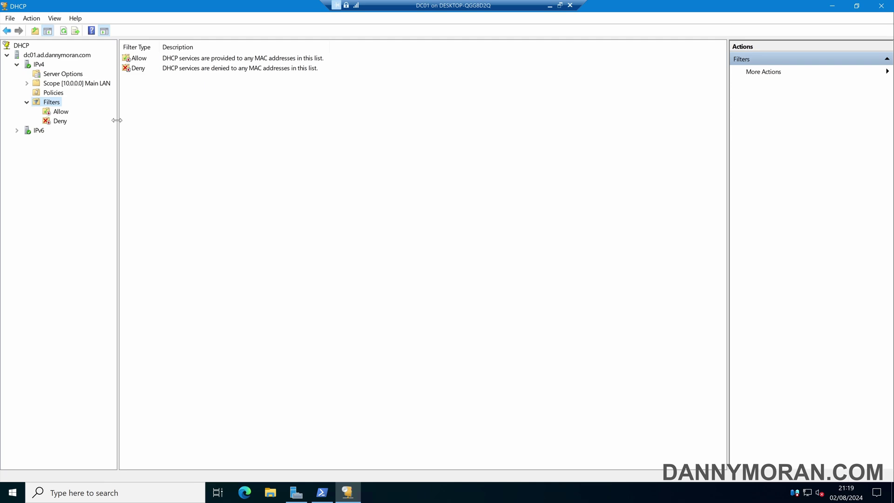
left_click(67, 115)
Look through the Allow and Deny filter lists, both still empty.
right_click(68, 114)
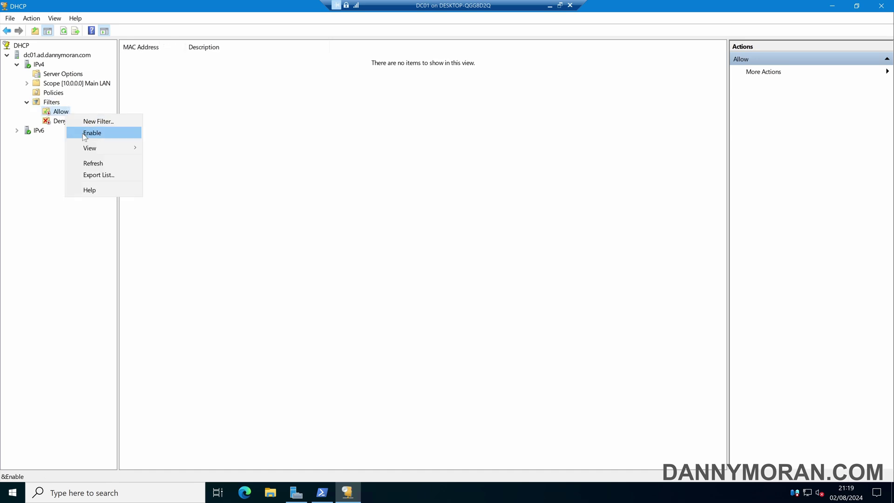
left_click(60, 122)
left_click(60, 122)
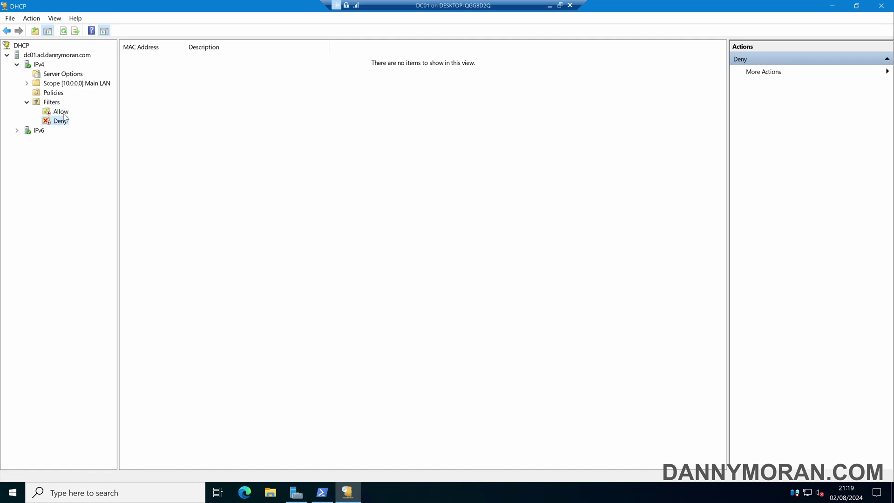
left_click(59, 113)
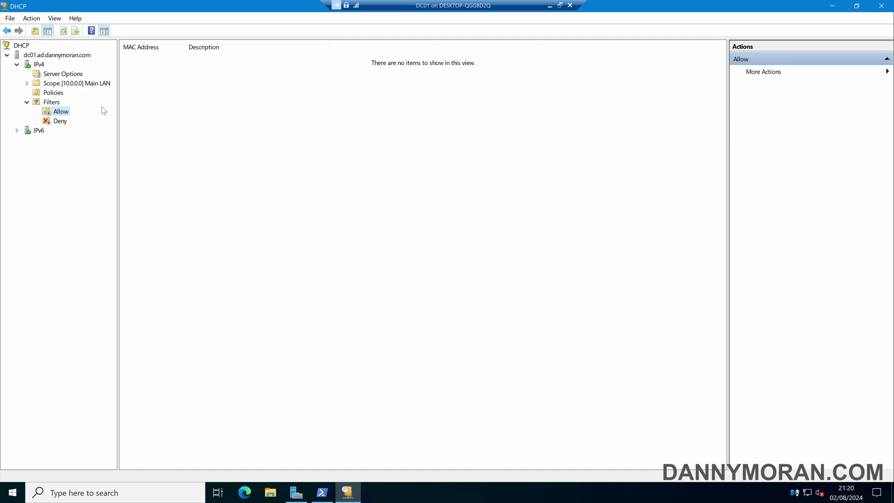
Switch the Allow filter list on and back off, then enable the Deny filter list.
right_click(62, 112)
left_click(90, 131)
right_click(56, 112)
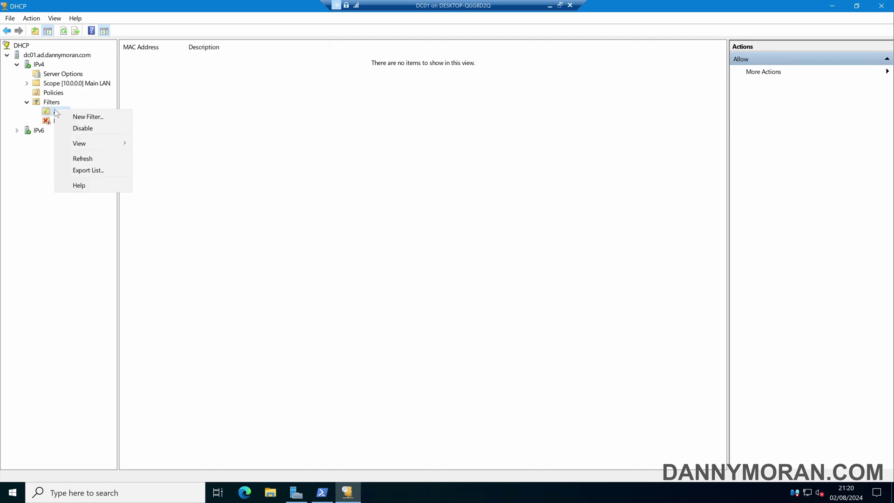
left_click(66, 127)
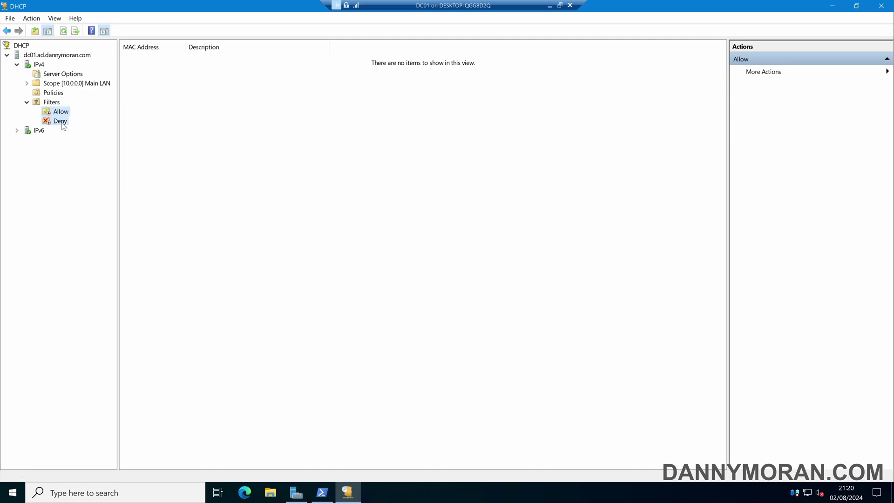
left_click(61, 122)
right_click(62, 122)
left_click(91, 142)
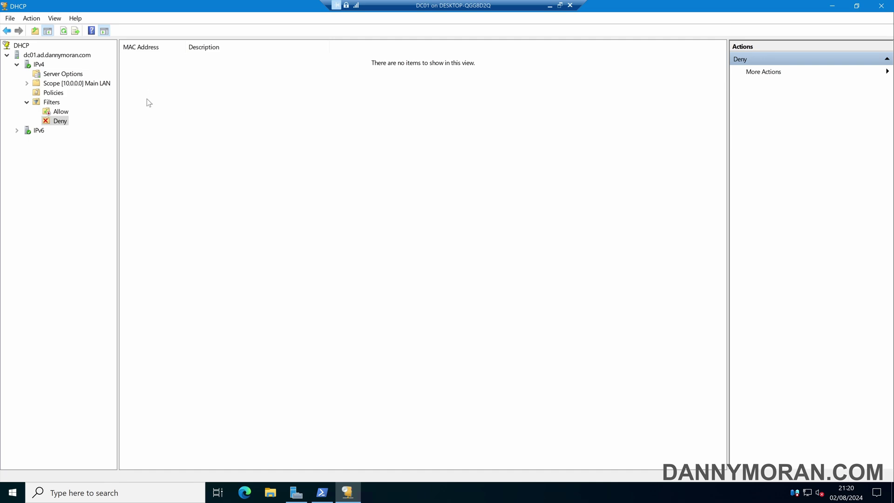
Add a Deny filter for MAC FF-FF-FF-FF-FF-FF, described as a user's laptop.
right_click(65, 122)
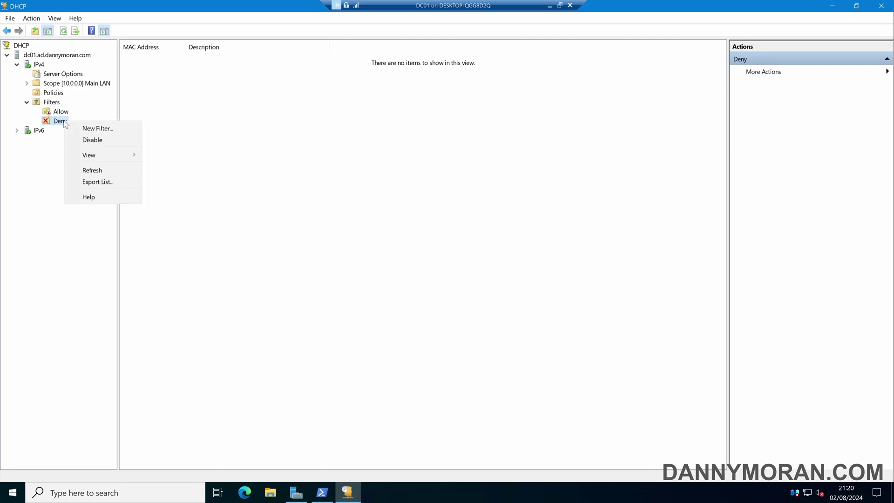
left_click(98, 128)
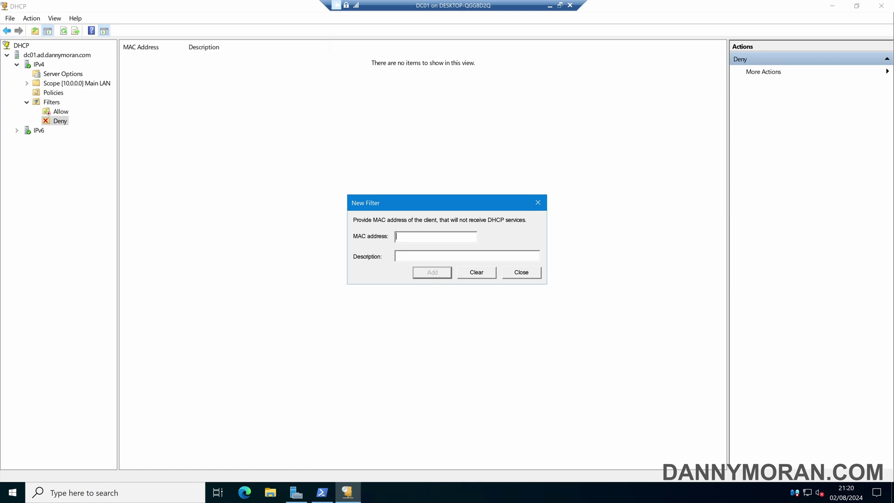
type("FF-FF-FF-")
type("FF-FF-FF")
type("John's laptop")
left_click(438, 277)
left_click(505, 275)
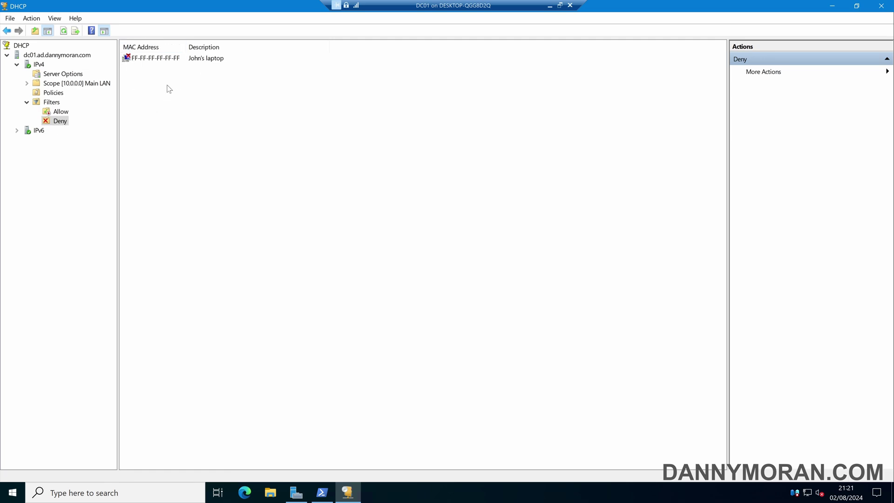
Add the 10.0.0.101 lease from the Main LAN scope to the Deny filter and view the Deny entries.
left_click(28, 85)
left_click(67, 103)
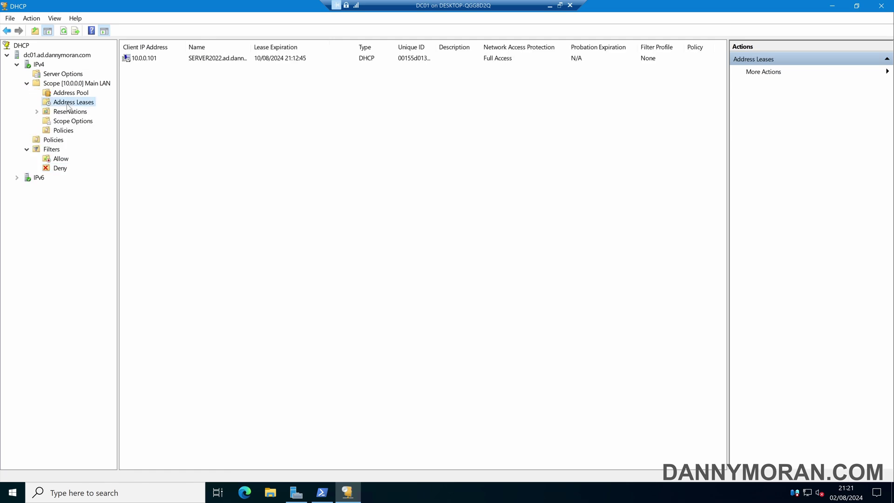
left_click(153, 61)
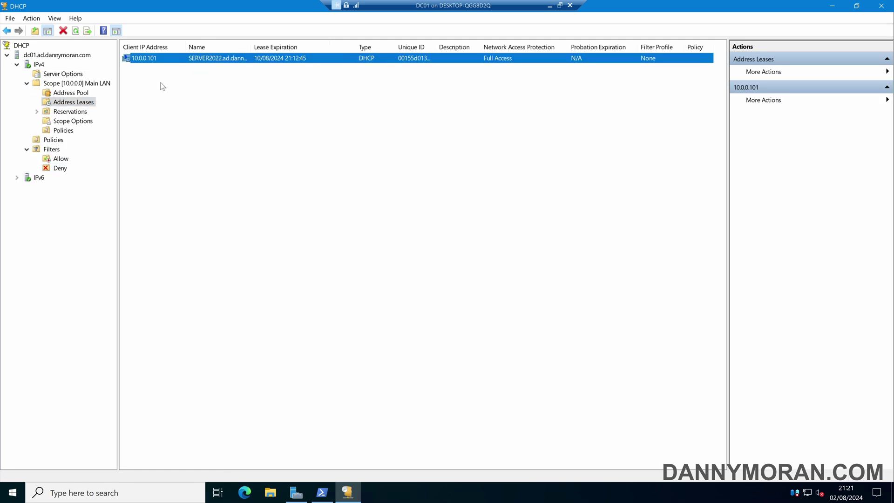
right_click(159, 63)
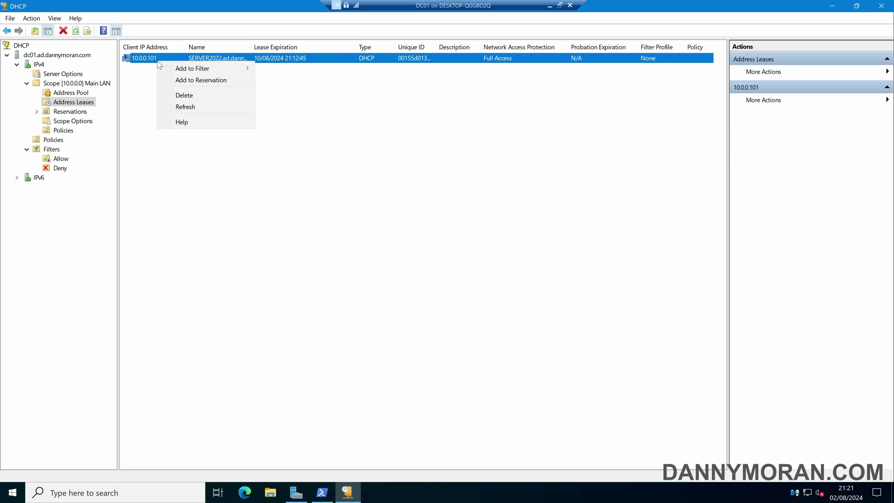
mouse_move(205, 70)
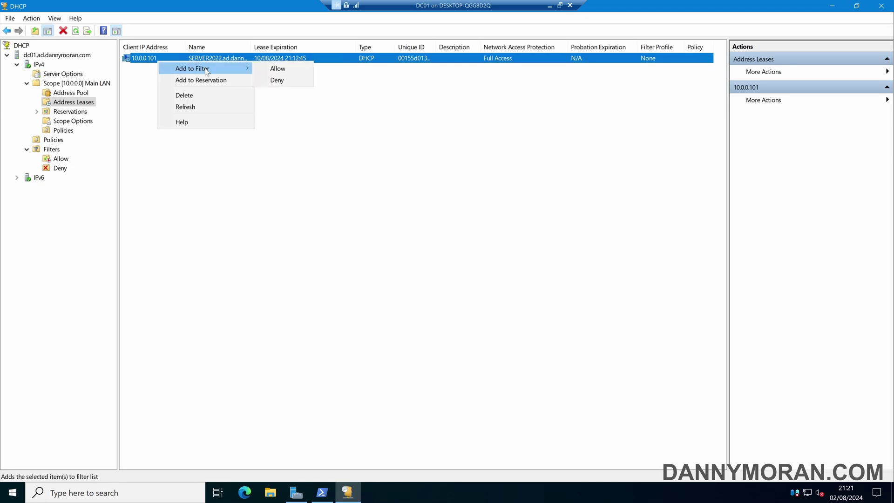
left_click(299, 81)
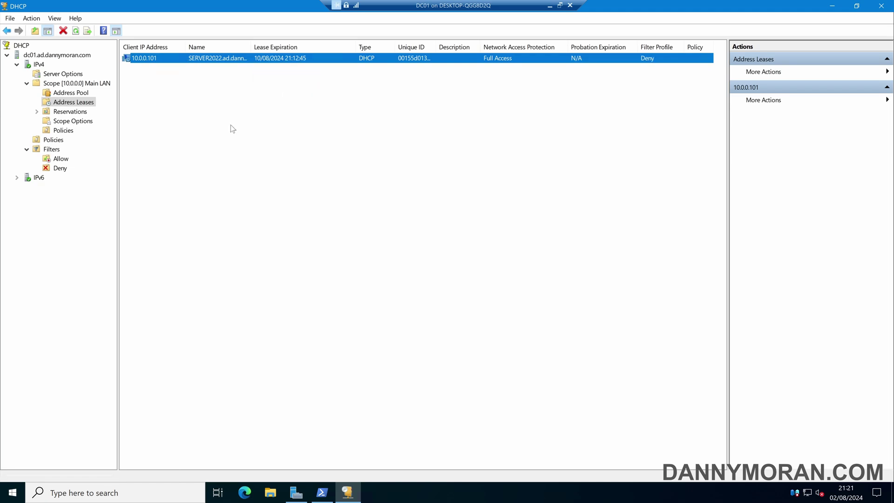
left_click(60, 169)
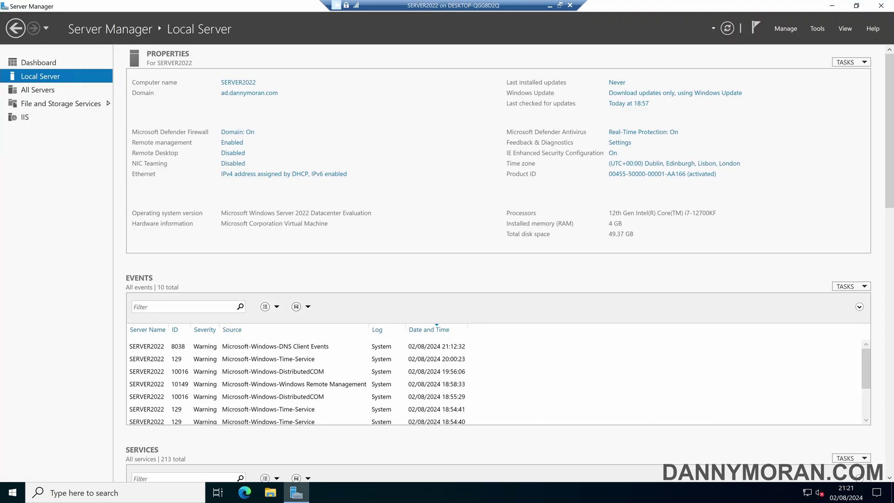
Launch Command Prompt via the Start search for cmd.
left_click(12, 492)
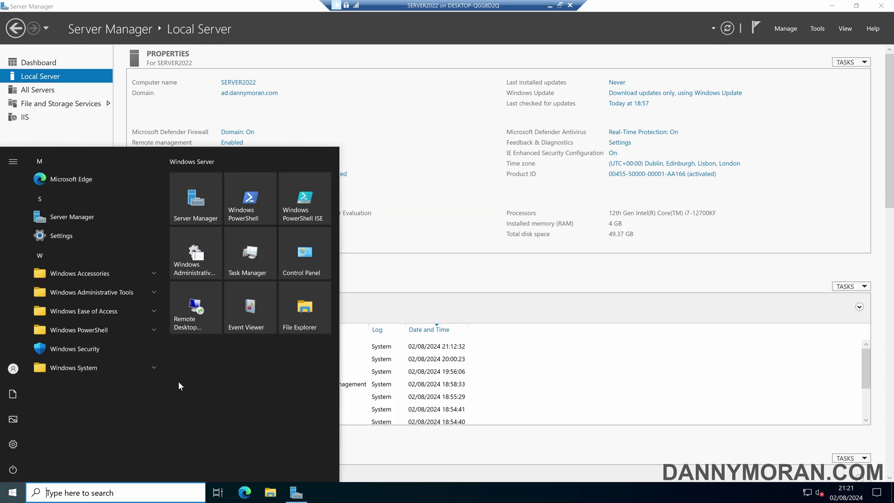
type("cmd")
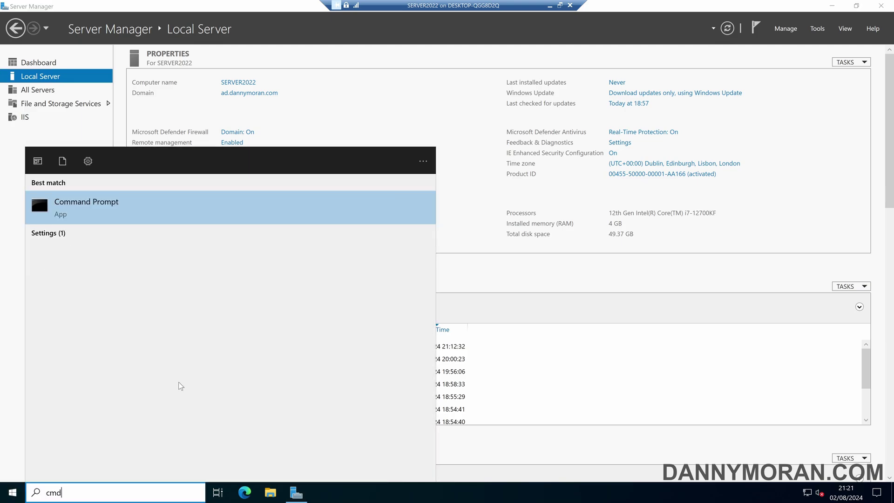
key("Return")
Run ipconfig, showing 10.0.0.101, then release the address with ipconfig /release.
type("ipconf")
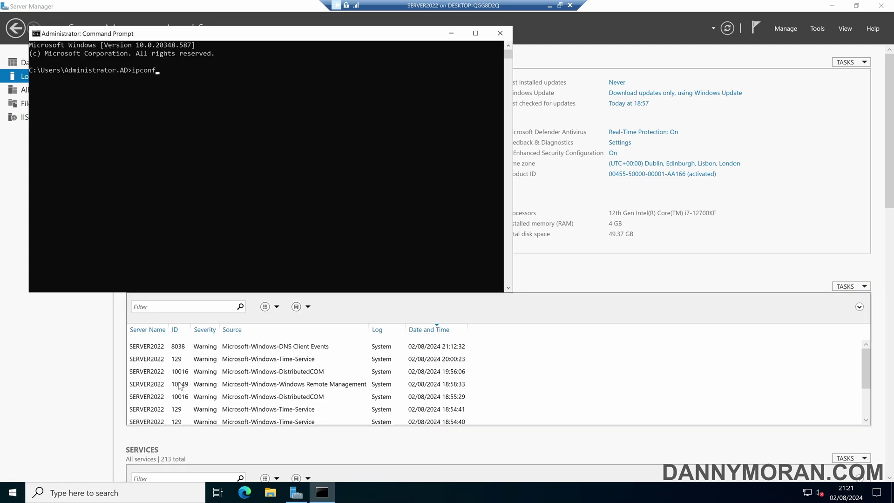
type("ig")
key("Return")
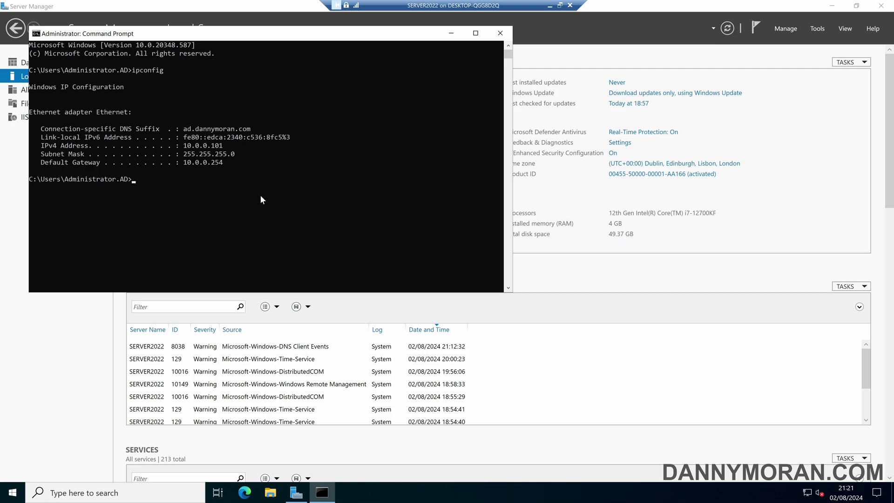
type("ipconfig /release")
key("Return")
Maximize Command Prompt and run ipconfig /renew, which hangs without getting an address.
double_click(223, 32)
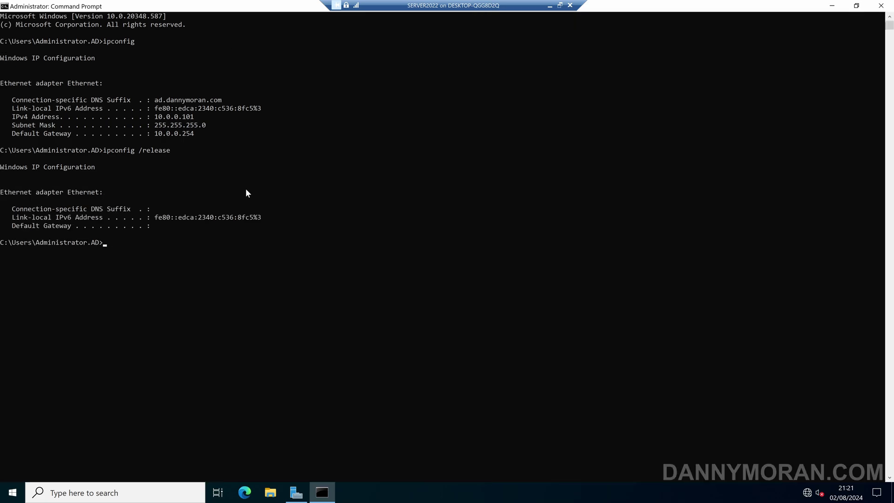
type("ipcon")
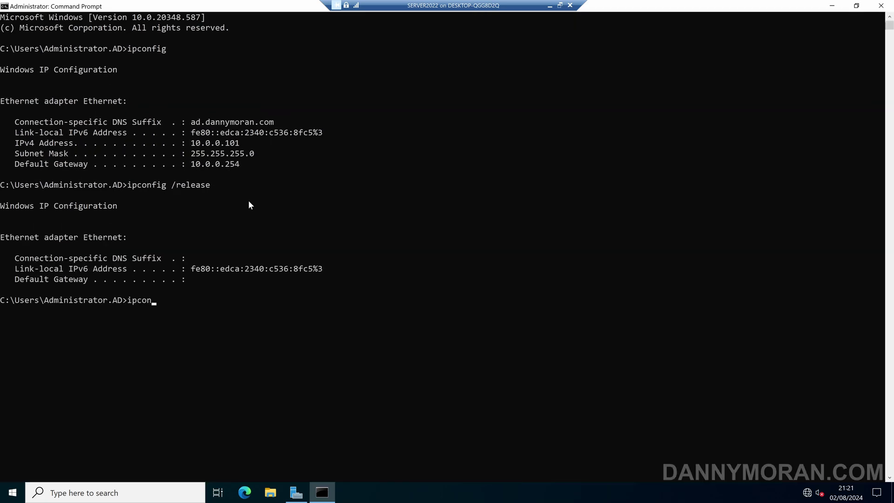
type("fig /renew")
key("Return")
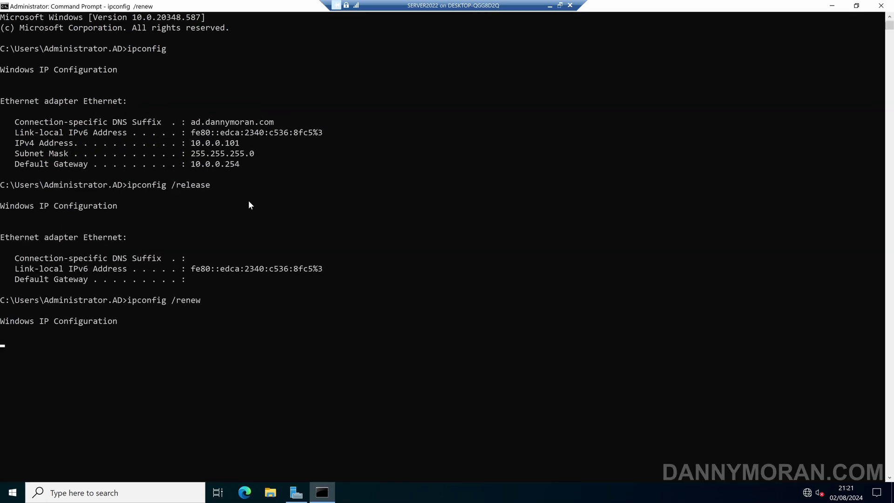
scroll(248, 203, "up", 1)
scroll(249, 205, "down", 2)
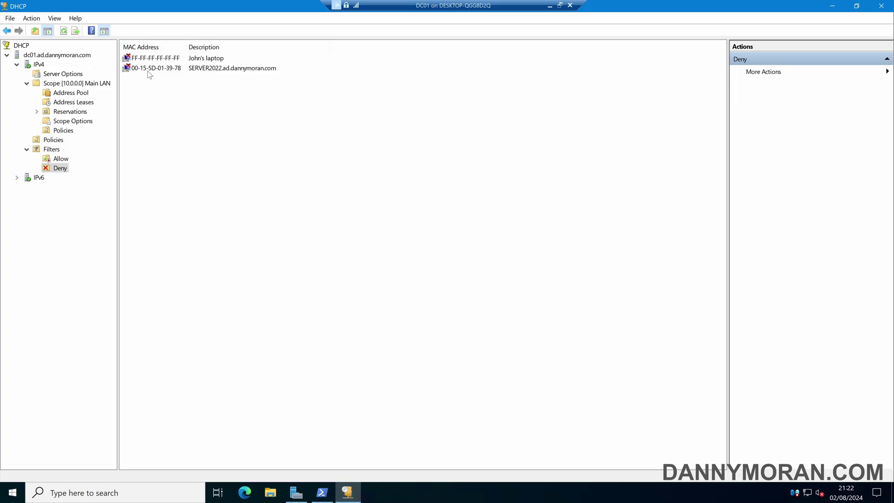
Delete the 00-15-5D-01-39-78 entry from the Deny filter list.
right_click(148, 70)
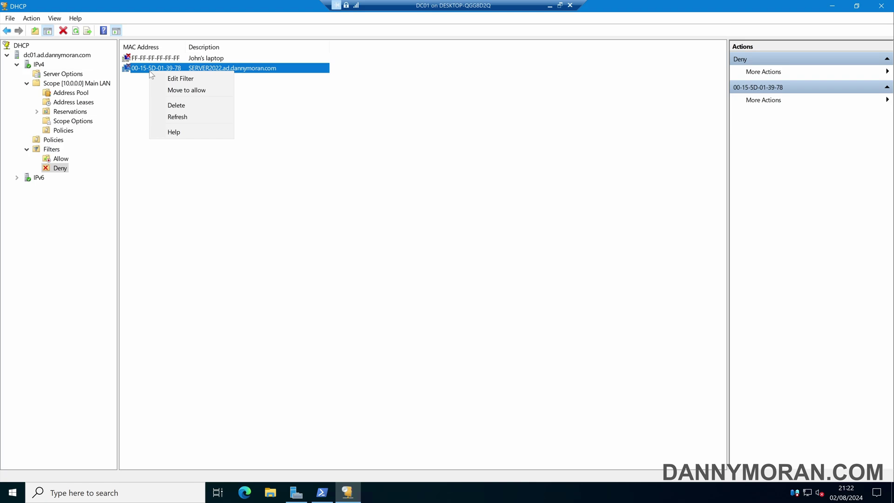
left_click(197, 105)
left_click(455, 325)
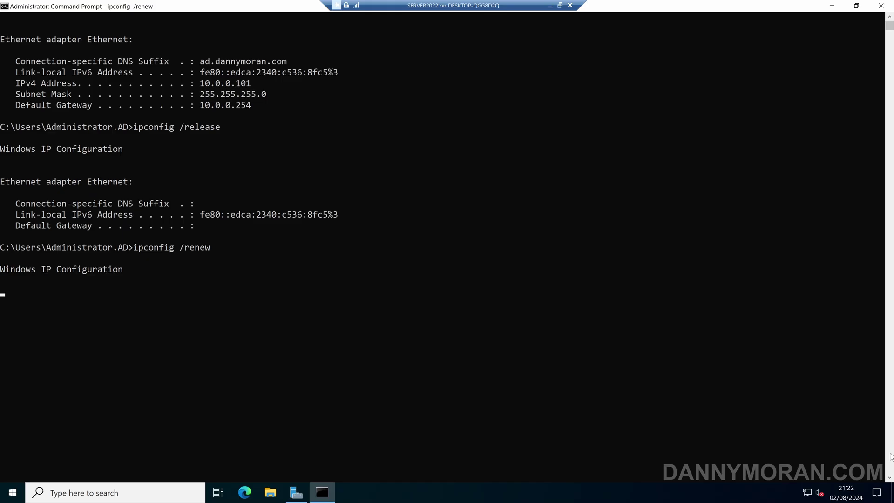
Cancel the stalled renewal and rerun ipconfig /renew, regaining 10.0.0.101.
left_click(388, 329)
key("ctrl+c")
key("ctrl+c")
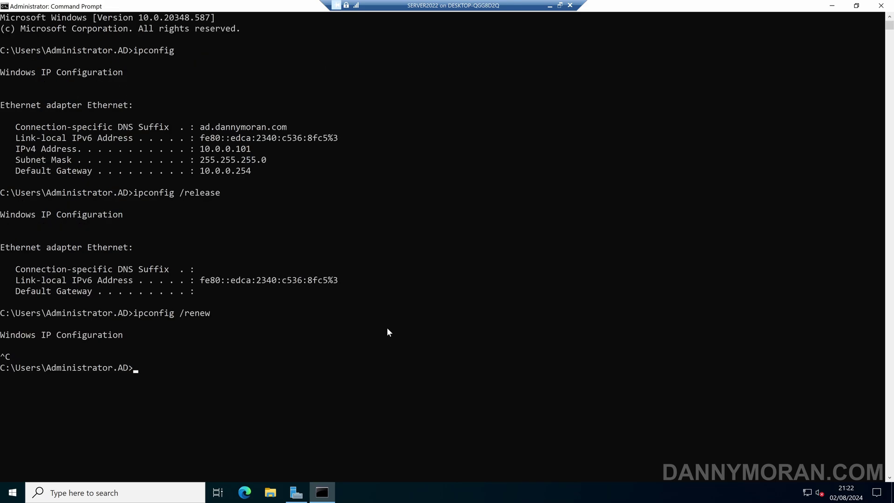
key("Up")
key("Return")
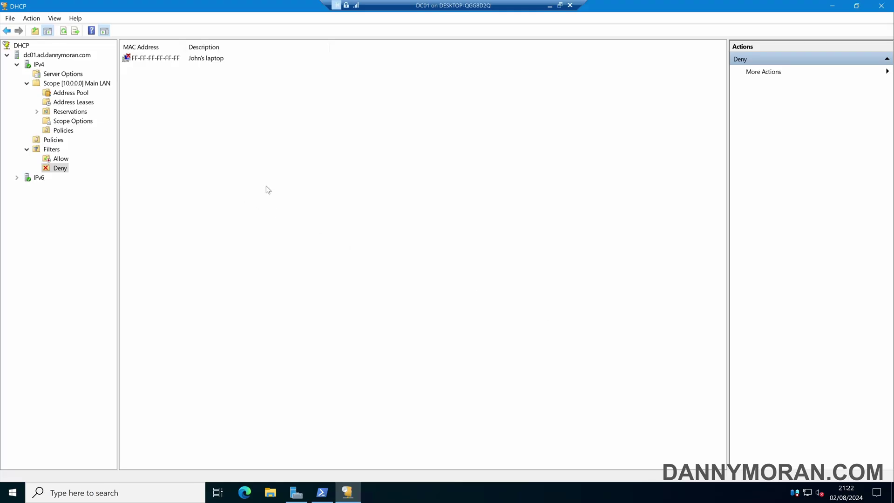
Launch Windows PowerShell from the Start search for 'power' and maximize its window.
key("super")
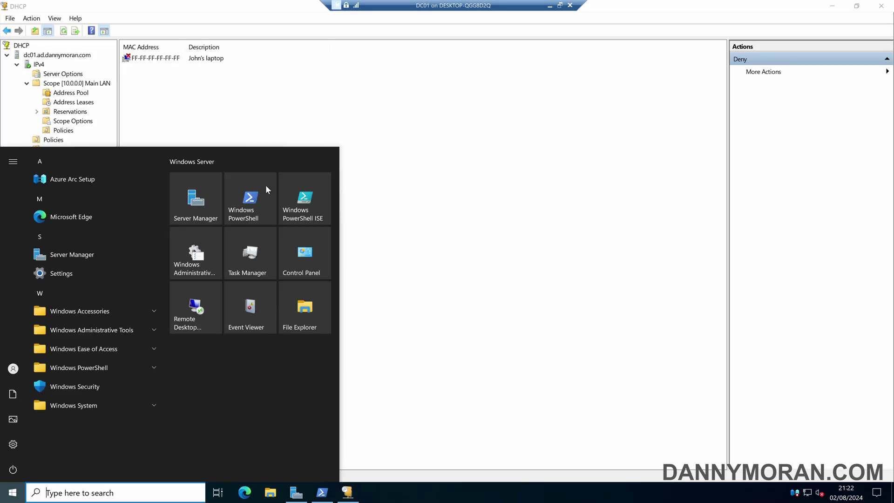
type("power")
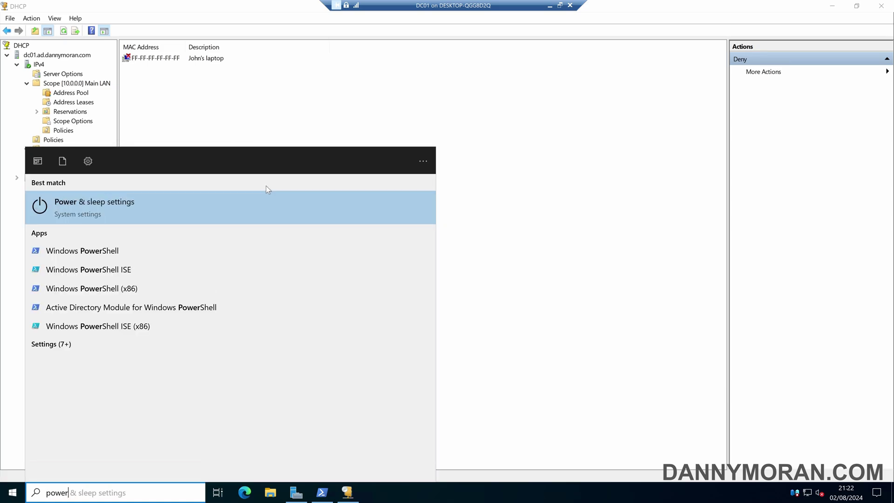
key("Down")
key("Return")
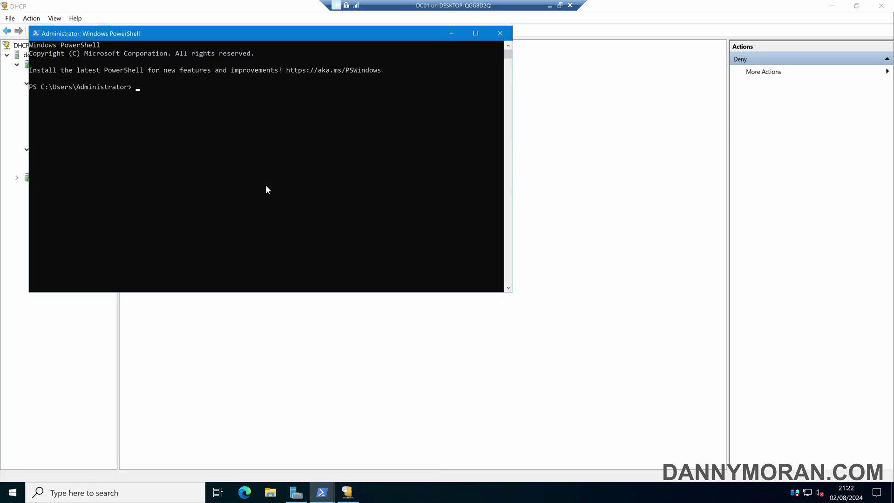
double_click(289, 29)
scroll(312, 128, "up", 1)
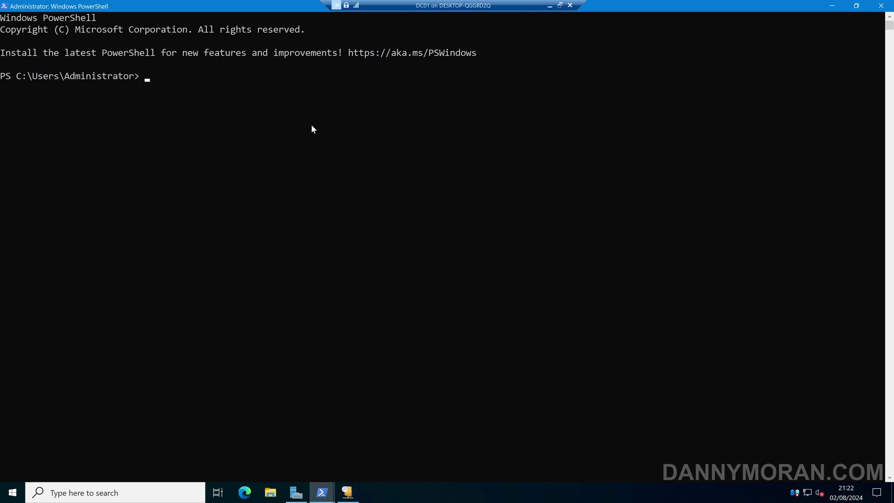
Run Get-DhcpServerv4FilterList to check the Allow and Deny list states.
type("get-dhcpserverv4filter")
key("Tab")
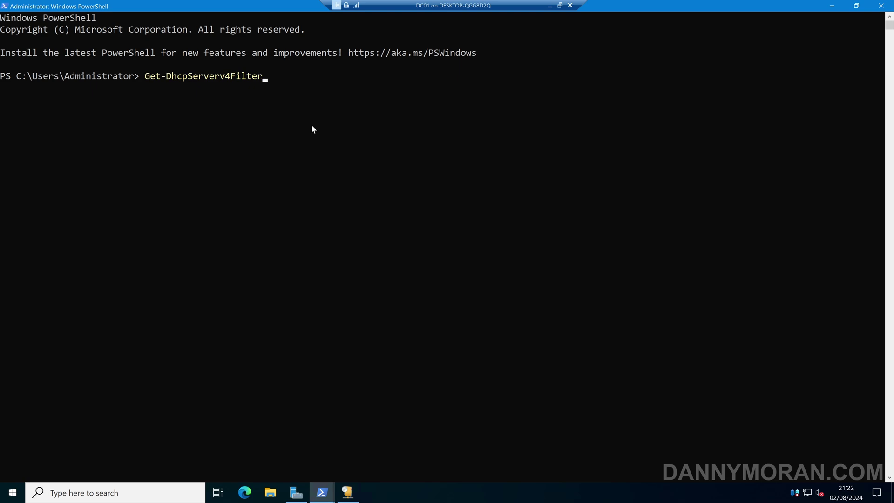
key("Tab")
key("Return")
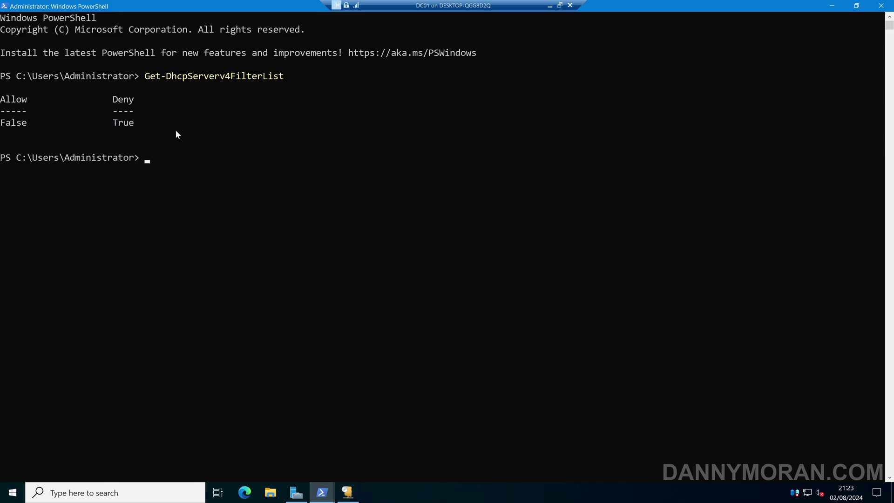
Run Set-DhcpServerv4FilterList -ComputerName dc01.ad.dannymoran.com -Allow $false -Deny $true.
type("set-dhcpserverv4")
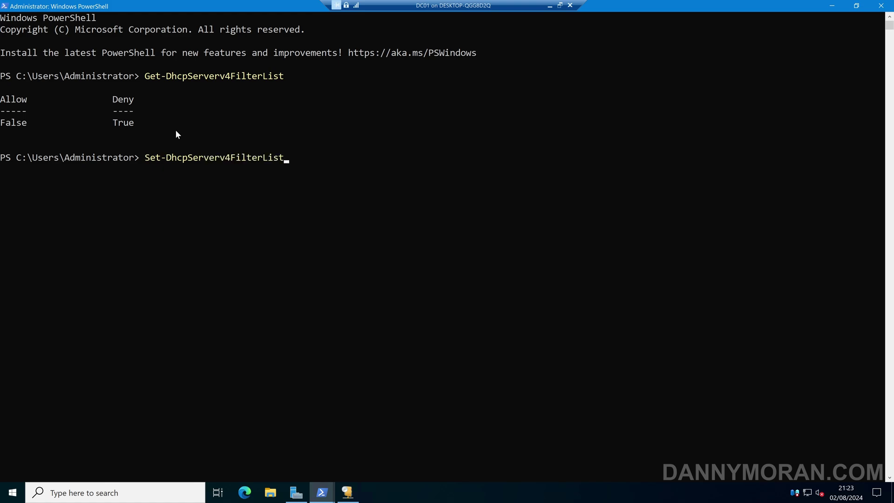
type("-")
key("Tab")
type("dc01.ad.dan")
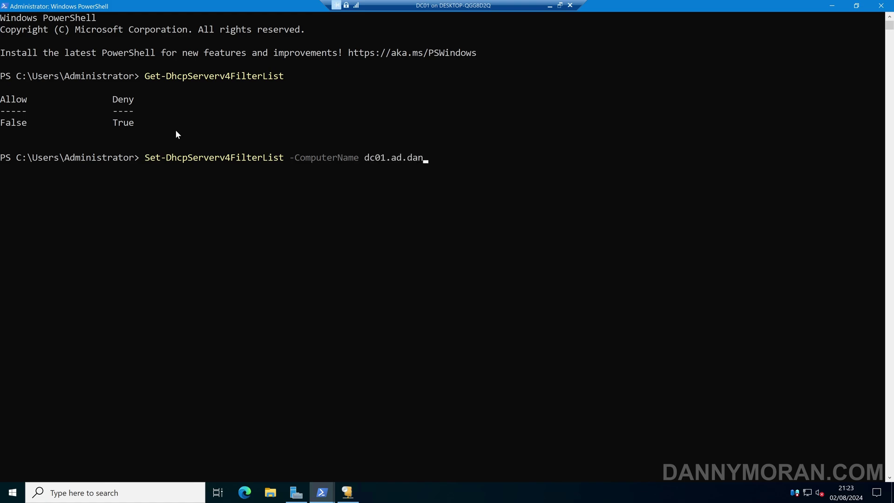
type("nymoran.com -")
key("Tab")
type("$false")
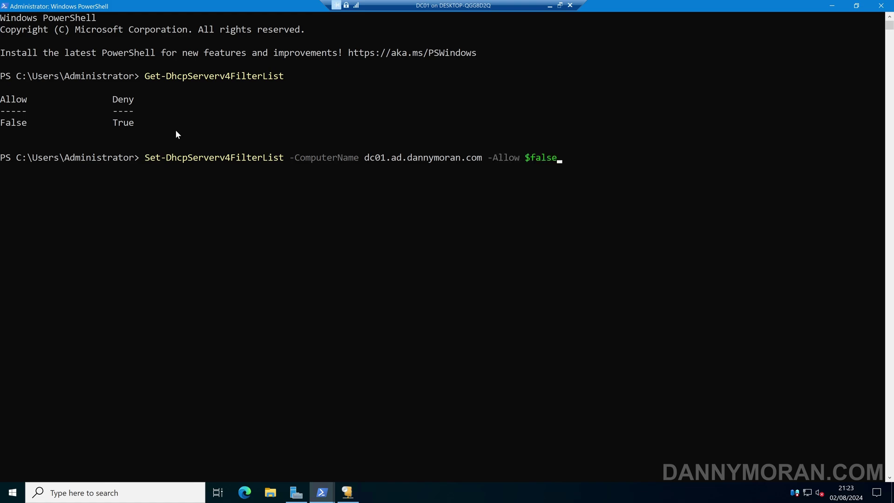
type(" -Deny $true")
key("Return")
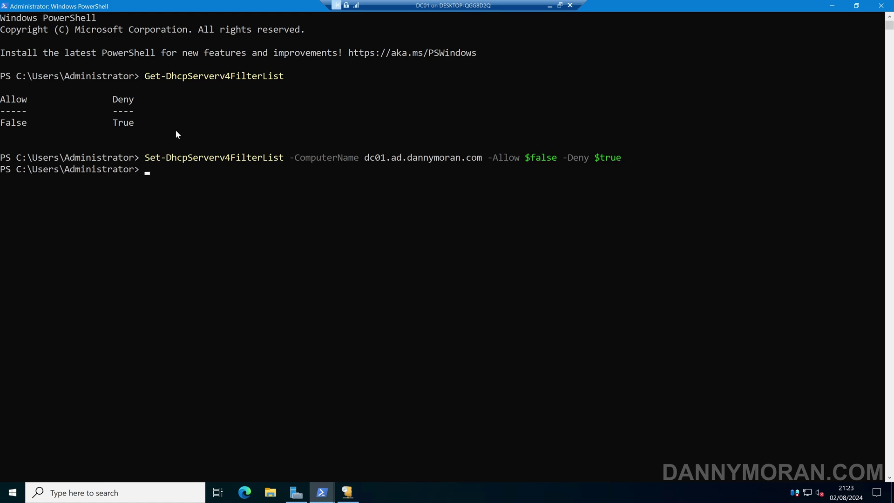
Rerun the filter list check to confirm Allow False, Deny True, then clear the console.
key("Up")
key("Up")
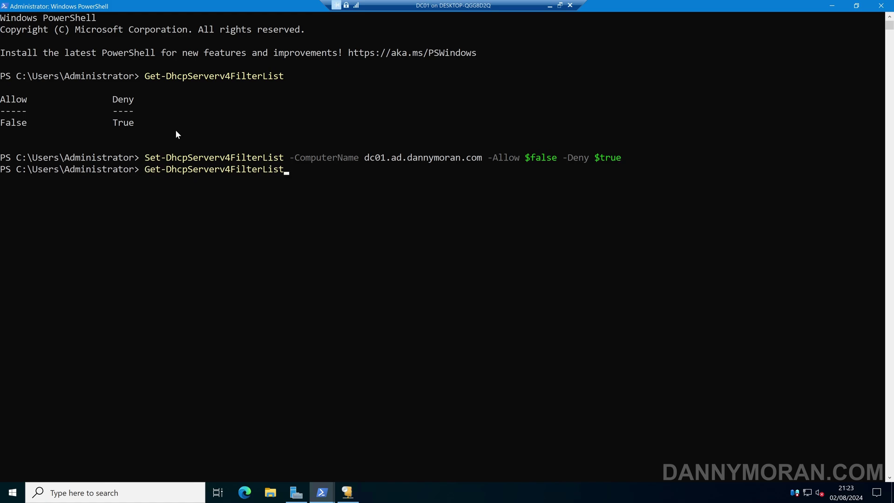
key("Return")
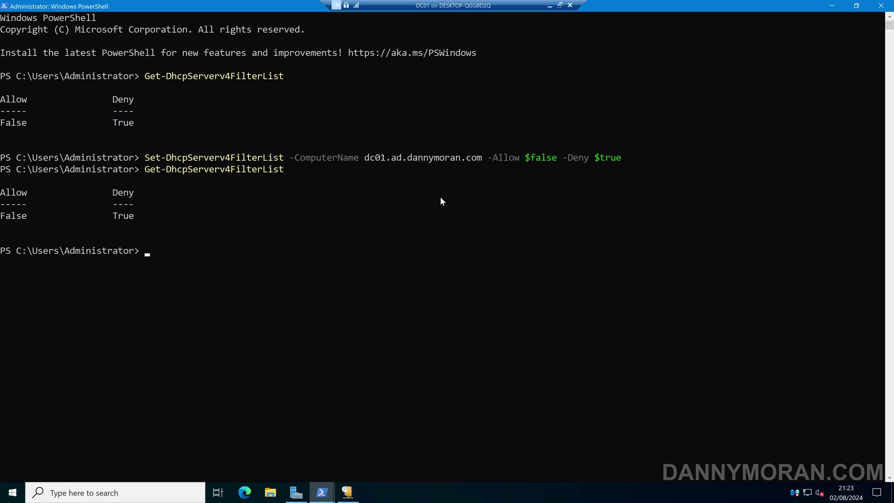
key("ctrl+l")
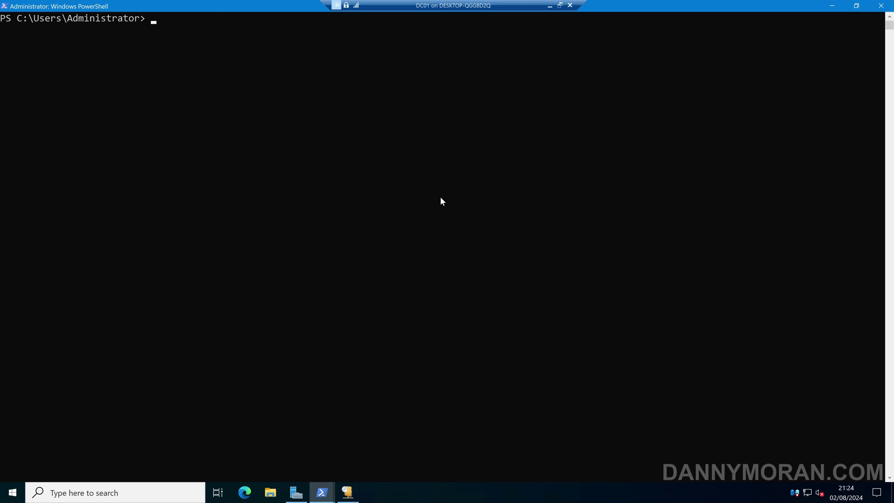
List DC01's DHCP IPv4 filters with Get-DhcpServerv4Filter, showing the single FF-FF-FF-FF-FF-FF Deny entry.
type("get-dhcpserverv4f")
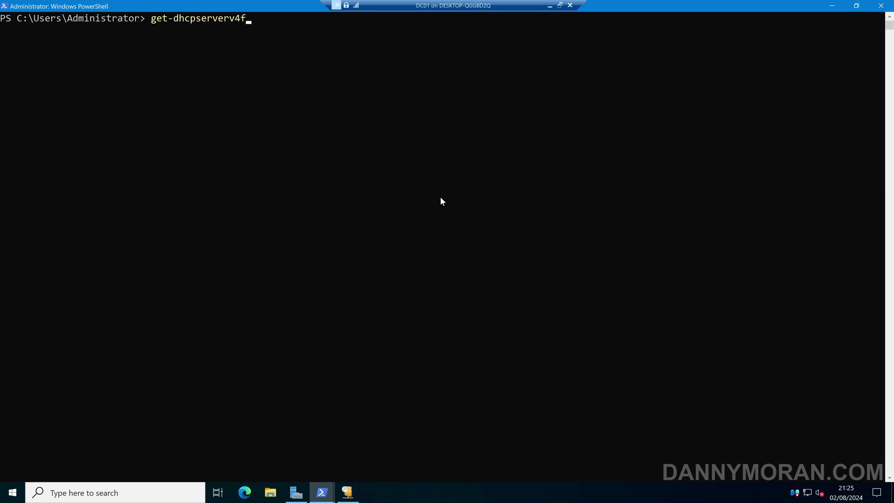
key("Tab")
type("-c")
key("Tab")
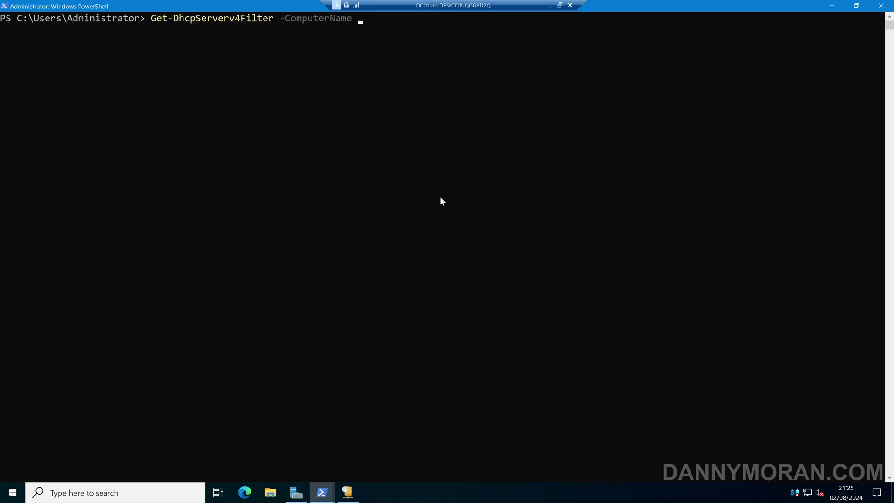
type("dc01.ad.dannymoran.com")
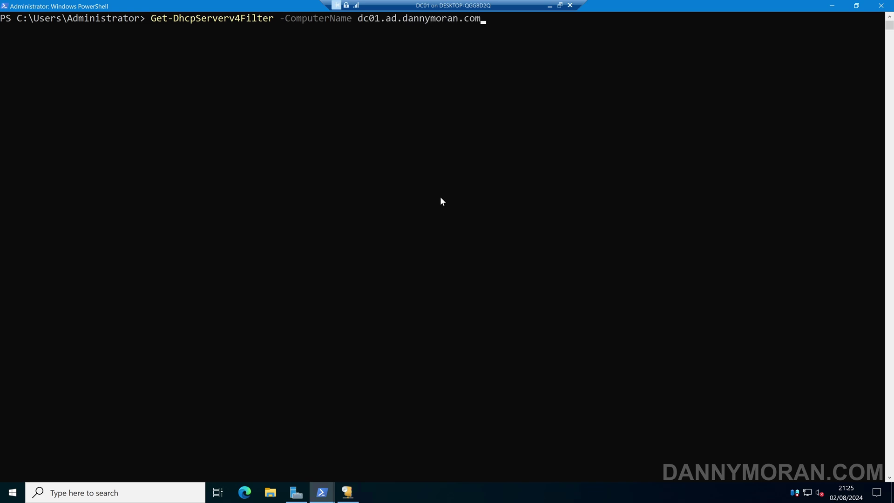
key("Return")
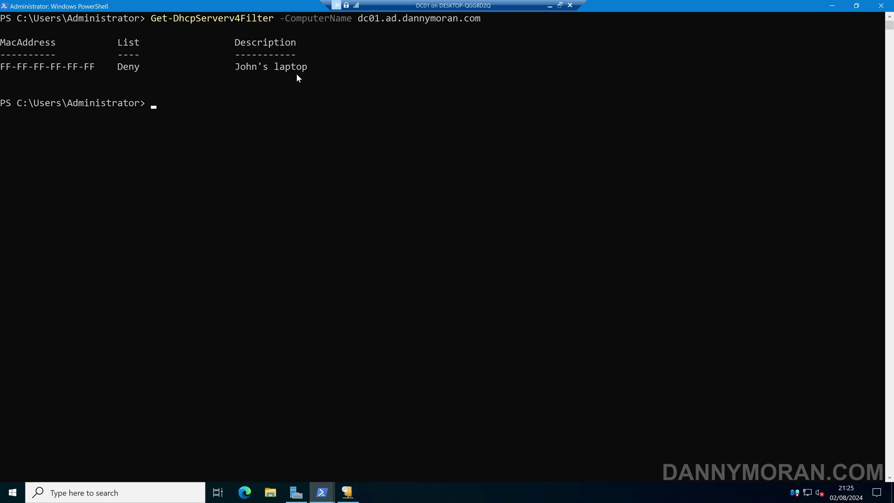
left_click(276, 103)
Add MAC FF-00-FF-FF-FF-FF to DC01's Deny filter list with description 'Test device'.
type("add-dhcpserverv4f")
key("Tab")
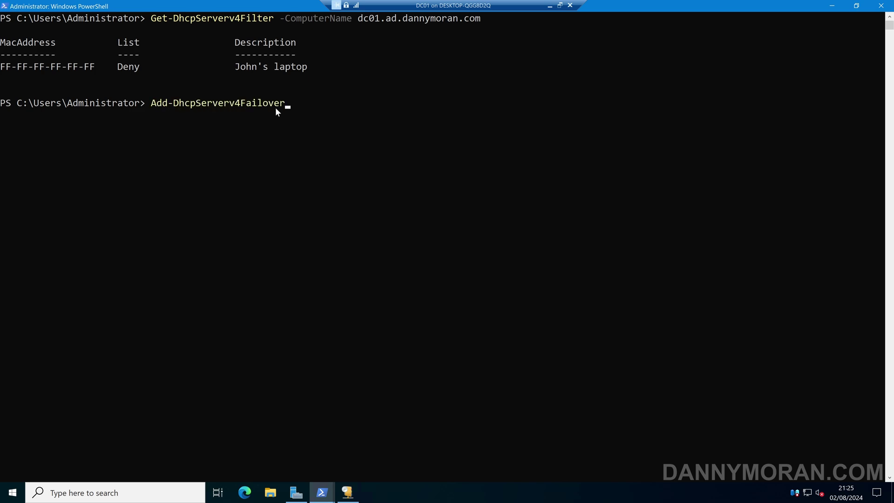
key("Tab")
key("Tab")
type("-c")
key("Tab")
type("dc01")
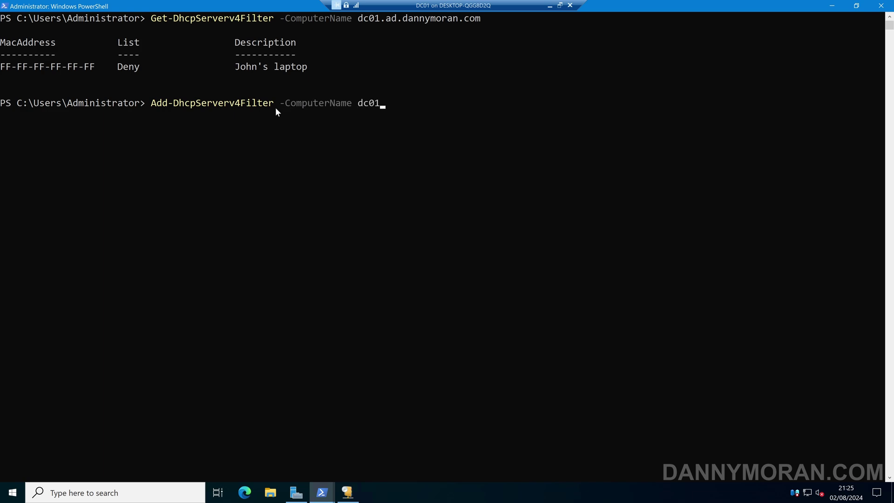
type(".ad.dann")
key("BackSpace")
key("BackSpace")
key("BackSpace")
key("BackSpace")
type("ad.dannymoran.com -")
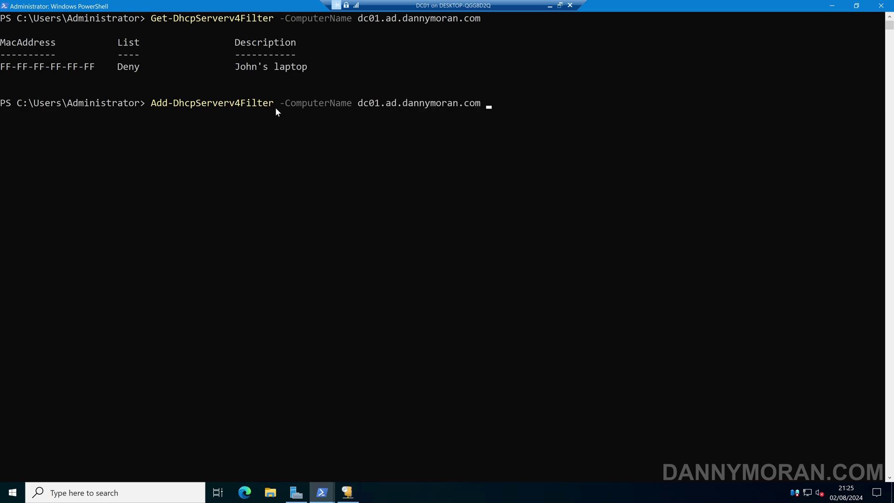
type("List Deny -mac")
key("Tab")
type("\"")
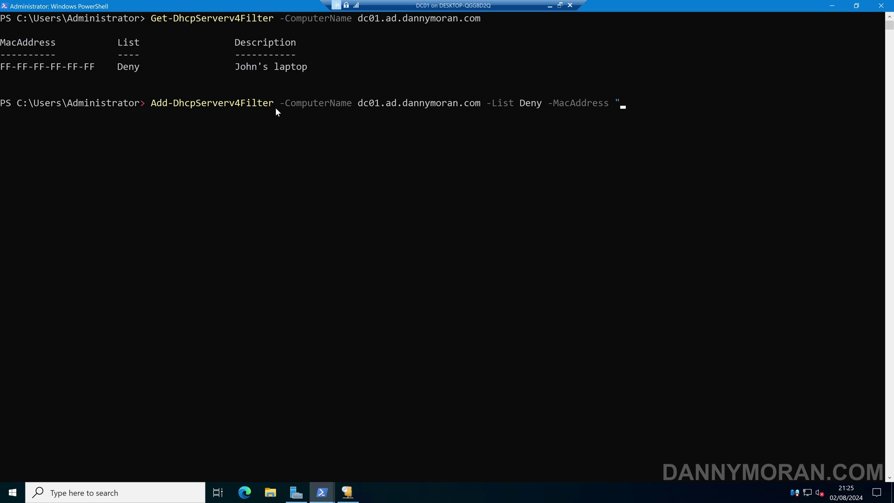
type("FF-00-FF-FF-FF-FF\" -De")
key("Tab")
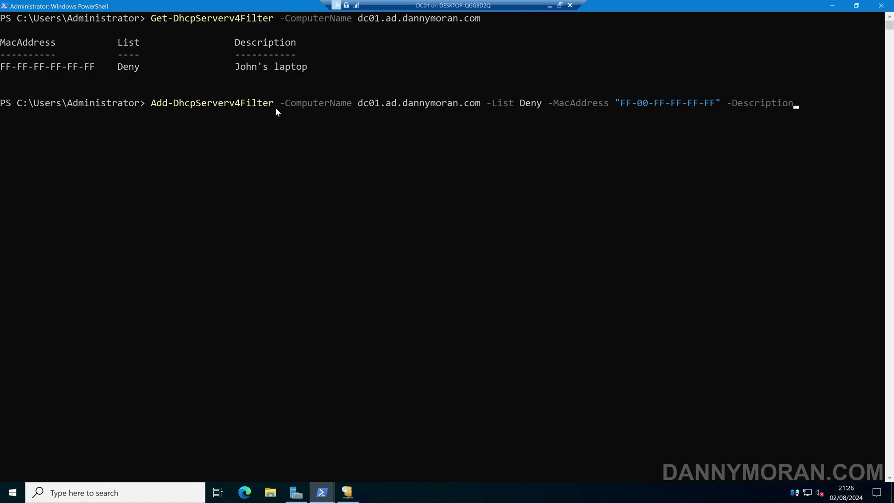
type("\"Test")
key("BackSpace")
key("BackSpace")
key("BackSpace")
key("BackSpace")
type("Test device\"")
key("Return")
Rerun Get-DhcpServerv4Filter to confirm the new Test device entry alongside the original deny filter.
key("Up")
key("Up")
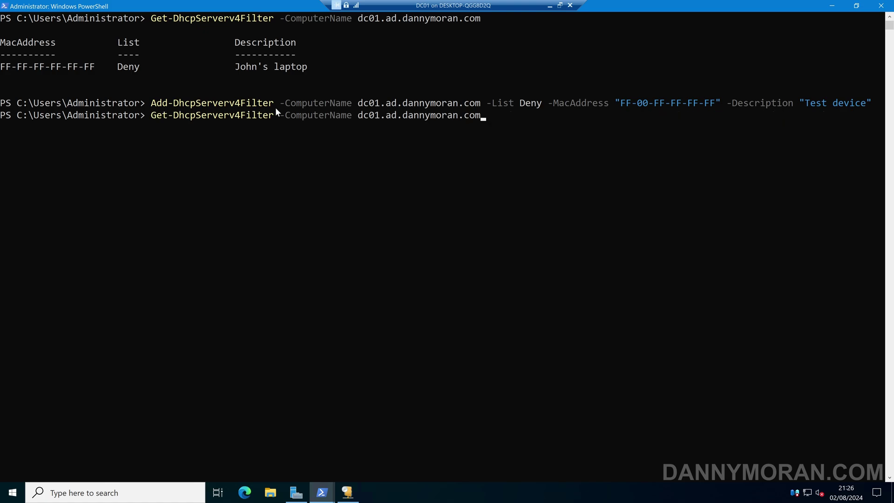
key("Return")
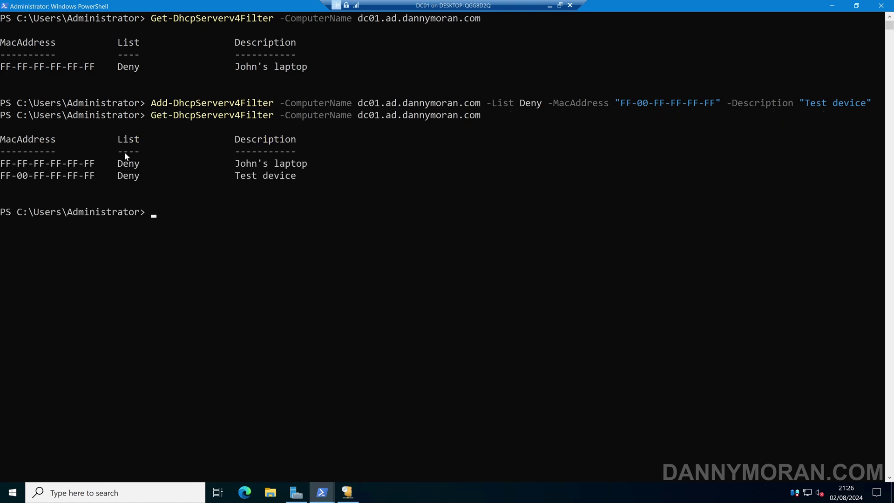
left_click_drag(1, 176, 140, 178)
left_click_drag(237, 176, 303, 177)
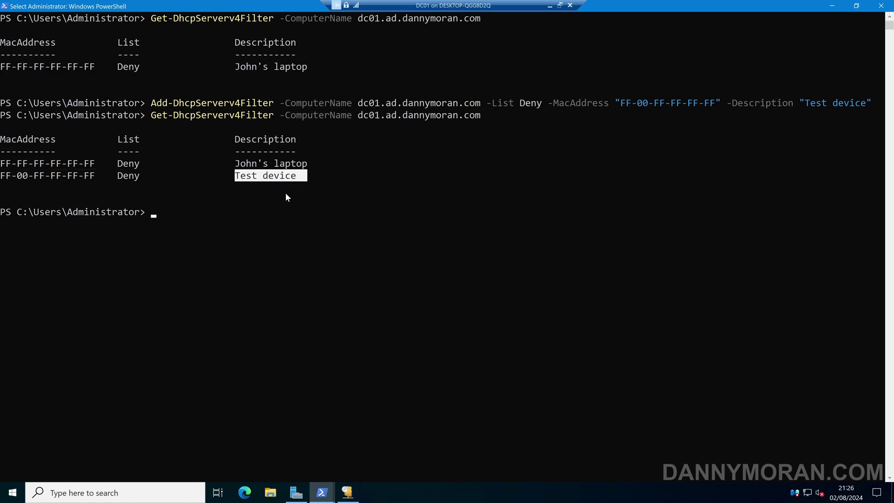
left_click(267, 210)
left_click(272, 217)
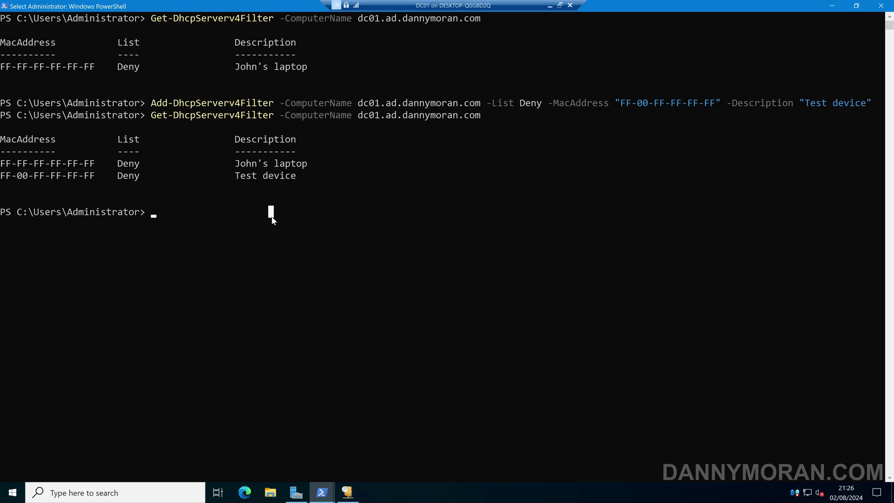
Remove MAC ff-ff-ff-ff-ff-ff from DC01's DHCP filters with Remove-DhcpServerv4Filter.
type("remove-dhcps")
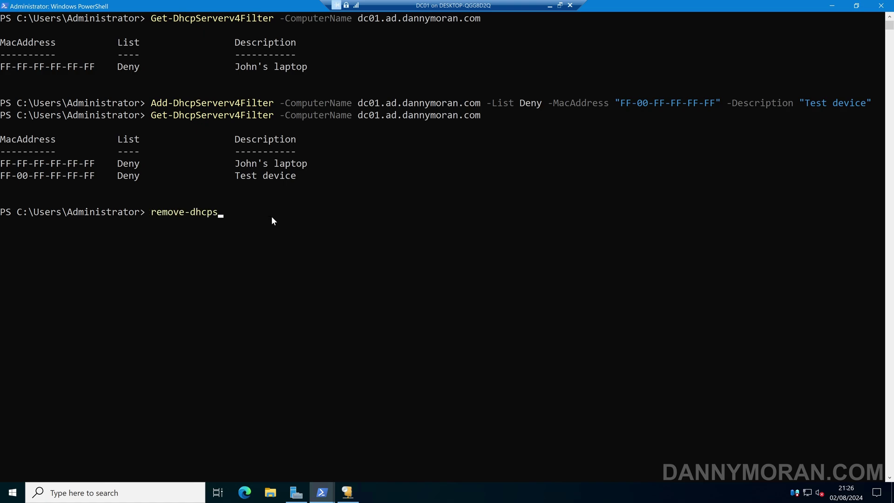
type("erverv4f")
key("Tab")
key("Tab")
type("-co")
key("Tab")
type("d")
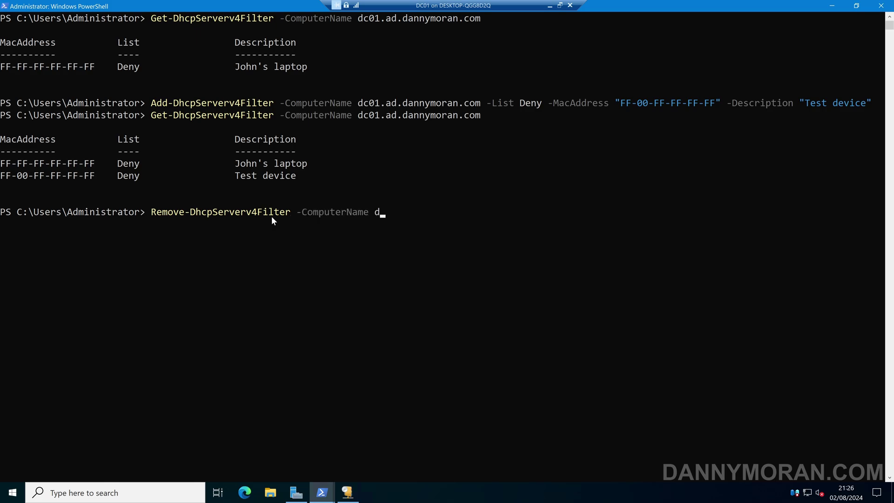
type("c01.ad.dannymoran.com ")
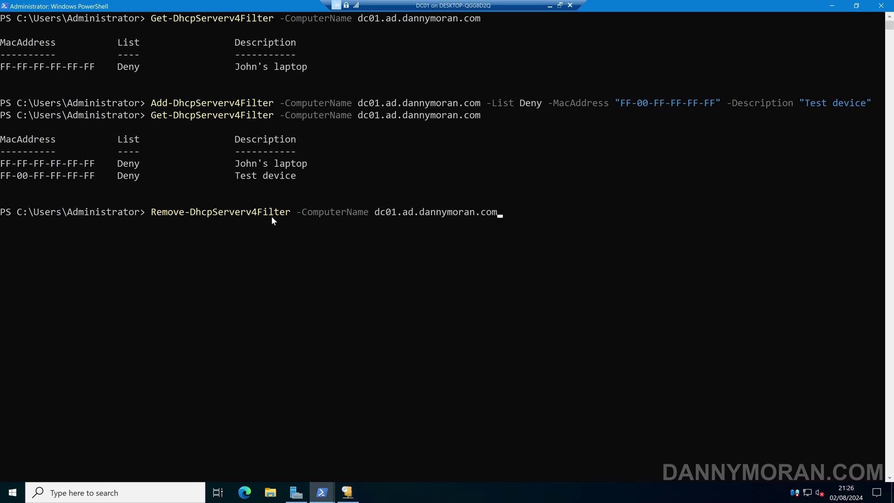
type("-Mac")
key("Tab")
type("\"ff-ff-ff-ff-ff")
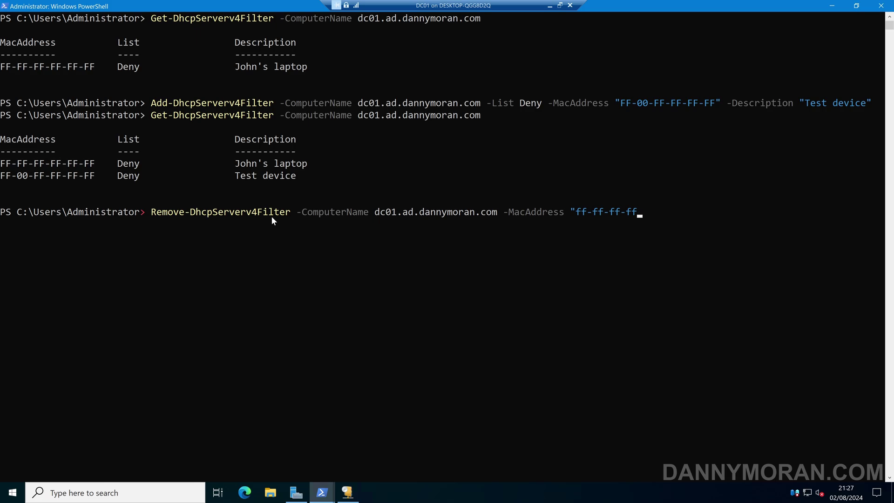
type("-ff\"")
key("Return")
Rerun Get-DhcpServerv4Filter to confirm only FF-00-FF-FF-FF-FF, Test device, remains.
key("Up")
key("Up")
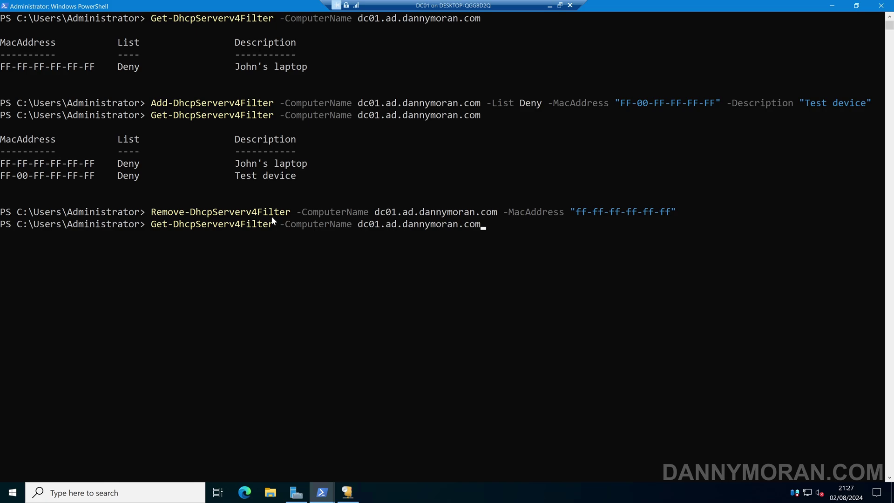
key("Return")
left_click_drag(3, 164, 106, 164)
left_click_drag(577, 212, 691, 212)
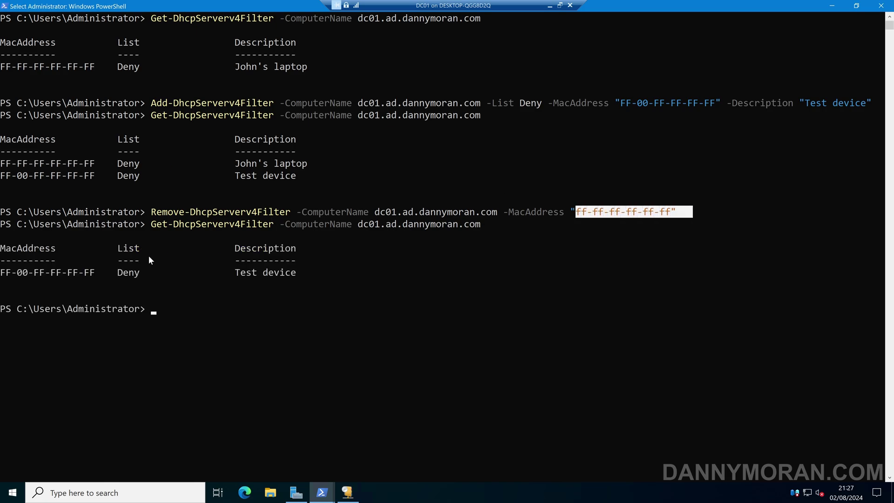
left_click_drag(1, 274, 296, 274)
left_click(249, 309)
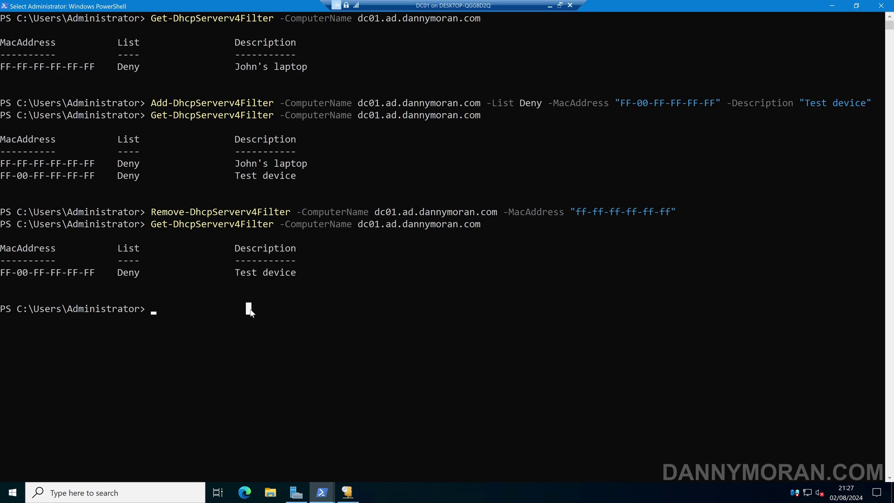
Switch from PowerShell to Server Manager's Local Server page for DC01.
key("alt+Tab")
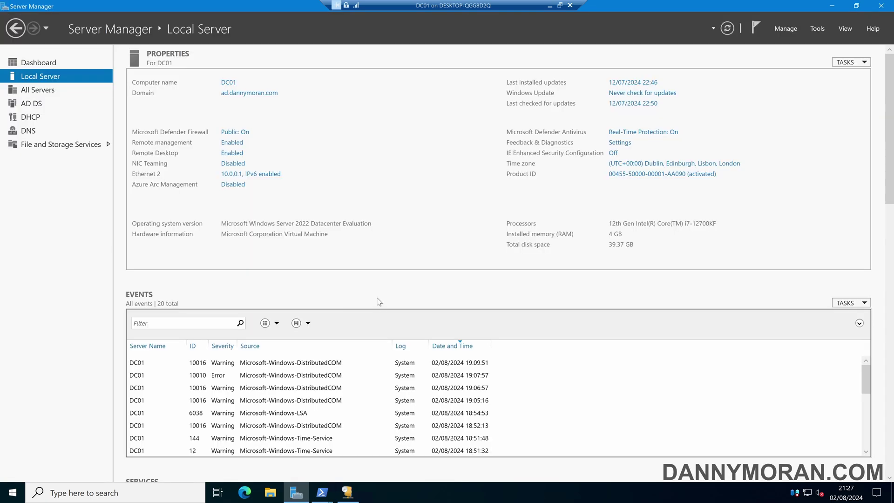